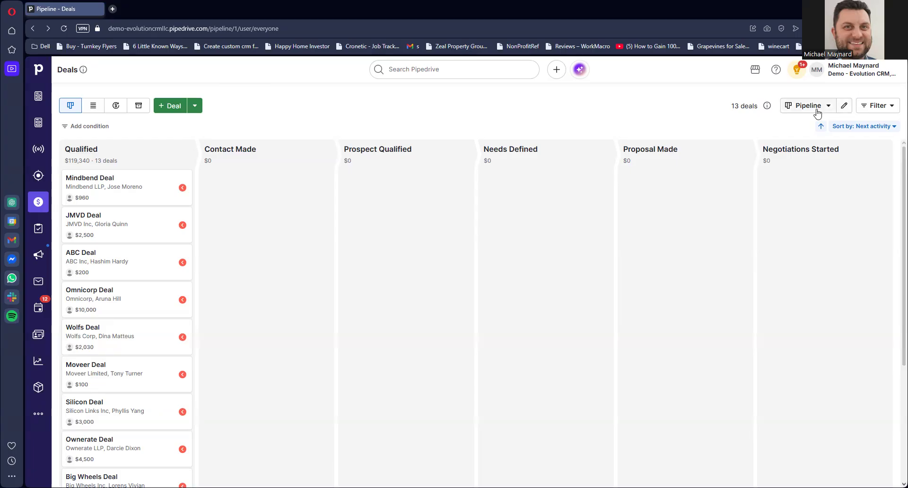
- Open the current pipeline for editing and rename it Main
{"action": "left_click", "coordinate": [844, 106]}
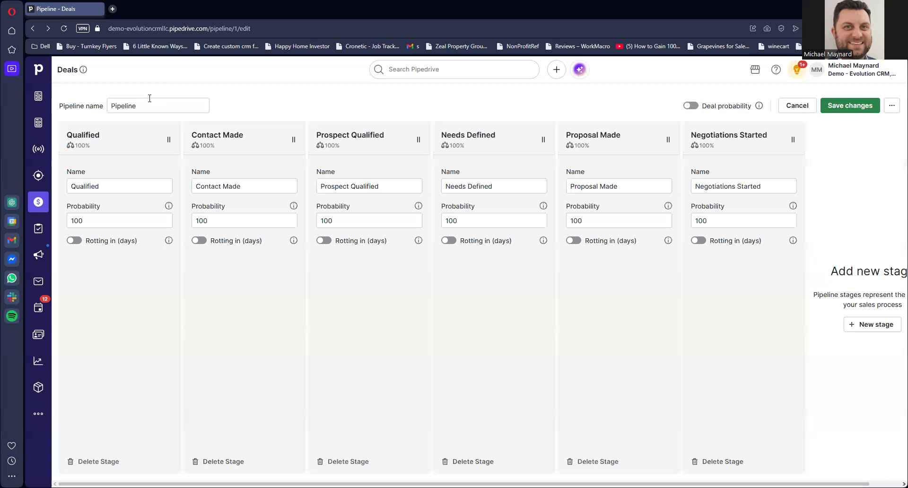
{"action": "left_click_drag", "start_coordinate": [151, 105], "coordinate": [109, 104]}
{"action": "type", "text": "MA"}
{"action": "key", "text": "BackSpace"}
{"action": "type", "text": "A"}
{"action": "key", "text": "BackSpace"}
{"action": "key", "text": "BackSpace"}
{"action": "type", "text": "Main"}
{"action": "left_click", "coordinate": [339, 106]}
- Rename the first stage, Qualified, to Lead In and set its probability to 25
{"action": "left_click_drag", "start_coordinate": [125, 184], "coordinate": [62, 188]}
{"action": "type", "text": "L"}
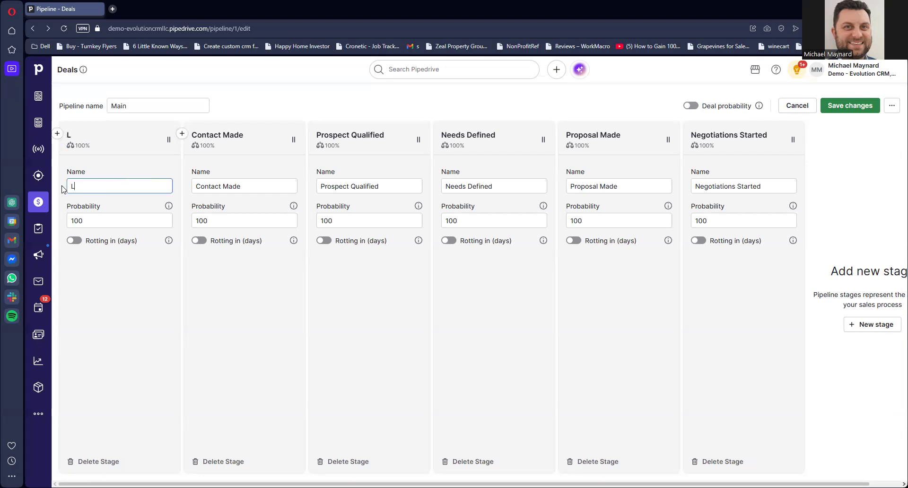
{"action": "type", "text": "ead In"}
{"action": "left_click", "coordinate": [133, 221]}
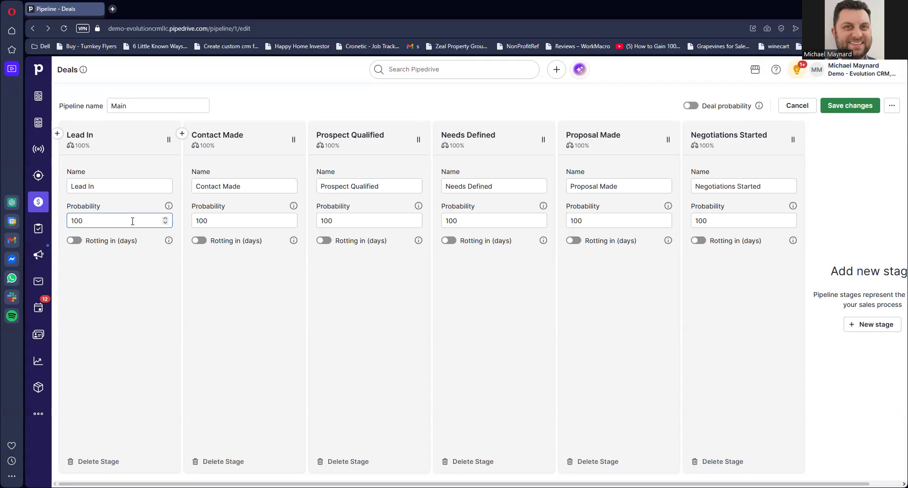
{"action": "left_click_drag", "start_coordinate": [132, 221], "coordinate": [72, 220]}
{"action": "type", "text": "25"}
- Rename the Contact Made stage to Qualified and set its probability to 35
{"action": "left_click", "coordinate": [255, 186]}
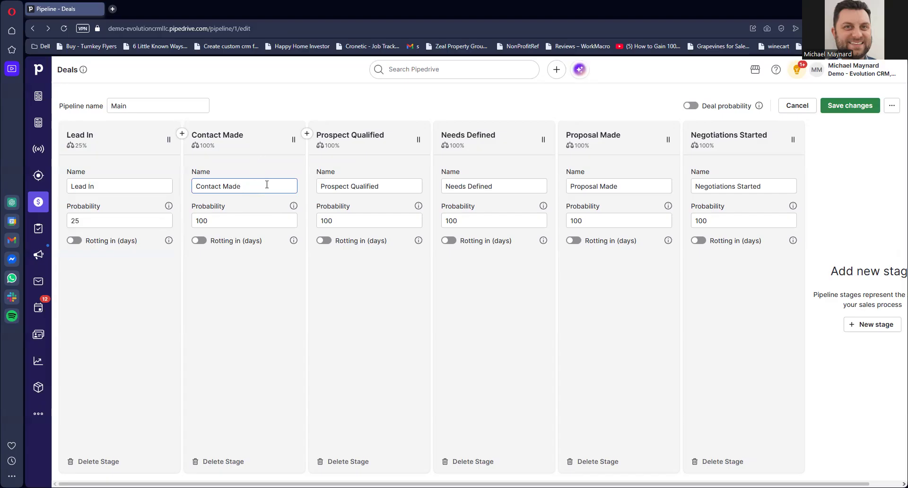
{"action": "left_click_drag", "start_coordinate": [242, 187], "coordinate": [194, 186]}
{"action": "type", "text": "Qualified"}
{"action": "double_click", "coordinate": [208, 221]}
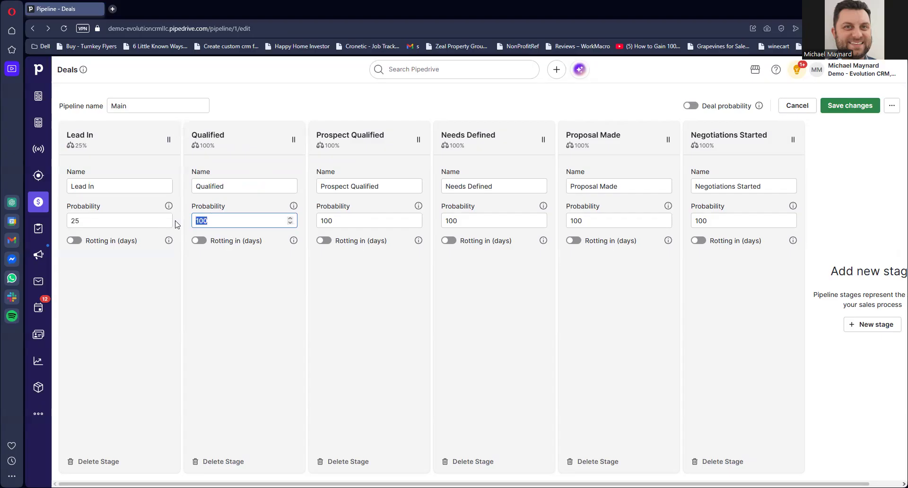
{"action": "type", "text": "35"}
- Rename the Prospect Qualified stage to Meeting Scheduled and set its probability to 50
{"action": "left_click_drag", "start_coordinate": [391, 186], "coordinate": [303, 182]}
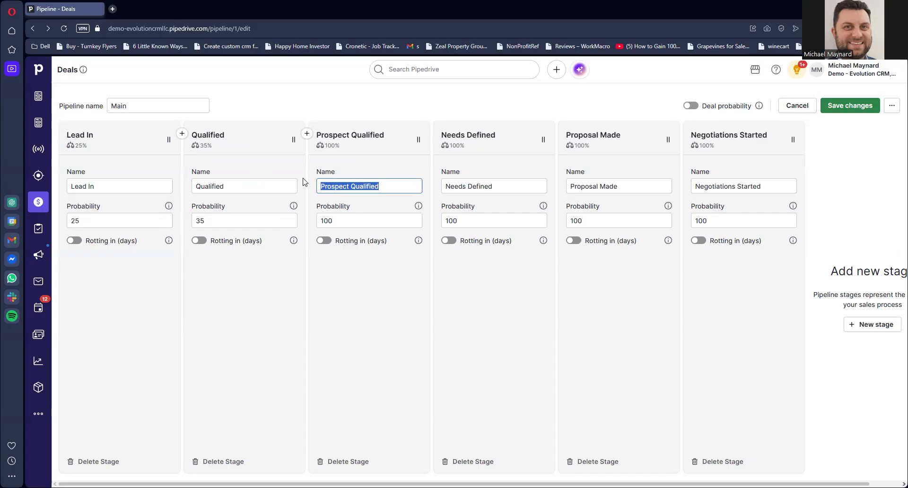
{"action": "type", "text": "Me"}
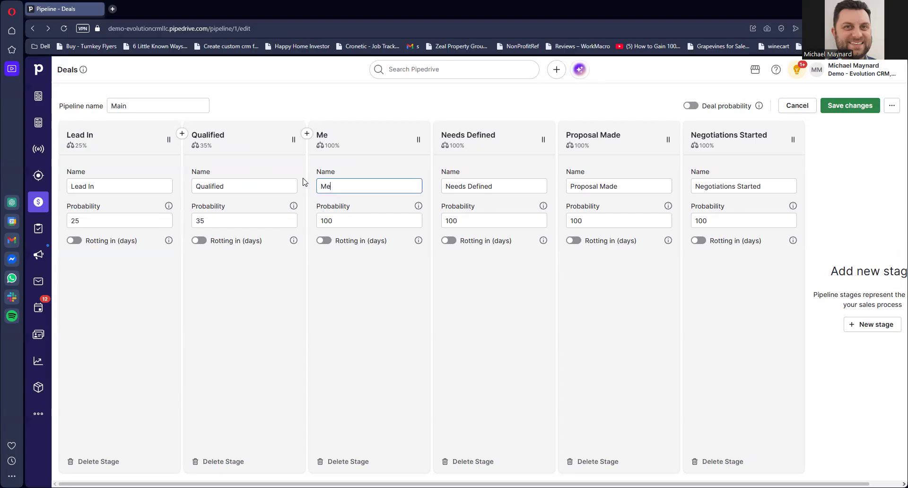
{"action": "type", "text": "eting Scheduled"}
{"action": "double_click", "coordinate": [345, 220]}
{"action": "type", "text": "50"}
- Rename the Needs Defined stage to Proposal Sent and set its probability to 65
{"action": "left_click_drag", "start_coordinate": [502, 186], "coordinate": [432, 190]}
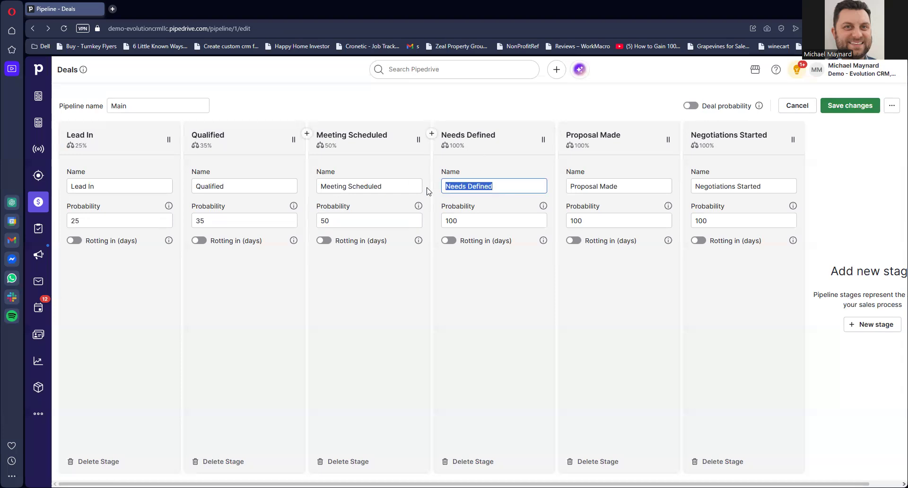
{"action": "type", "text": "Proposal S"}
{"action": "type", "text": "ewnt"}
{"action": "key", "text": "BackSpace"}
{"action": "key", "text": "BackSpace"}
{"action": "type", "text": "nt"}
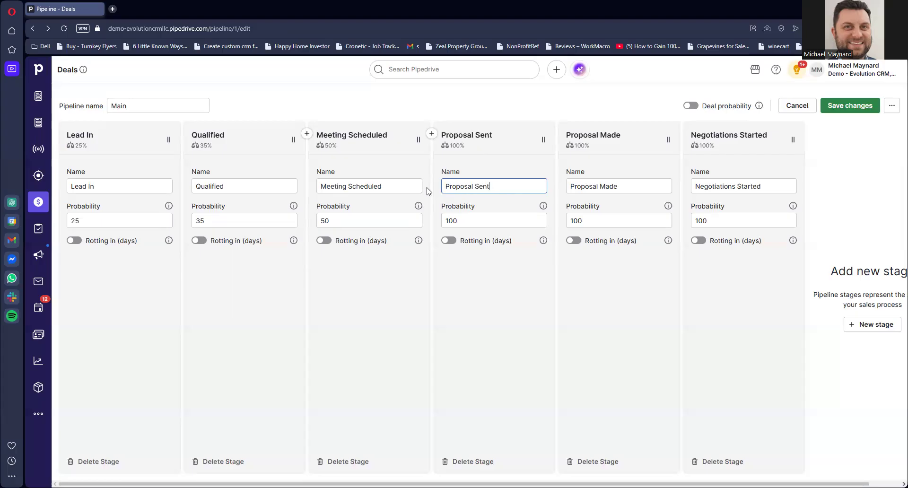
{"action": "left_click", "coordinate": [441, 222]}
{"action": "double_click", "coordinate": [439, 223]}
{"action": "type", "text": "650"}
{"action": "key", "text": "BackSpace"}
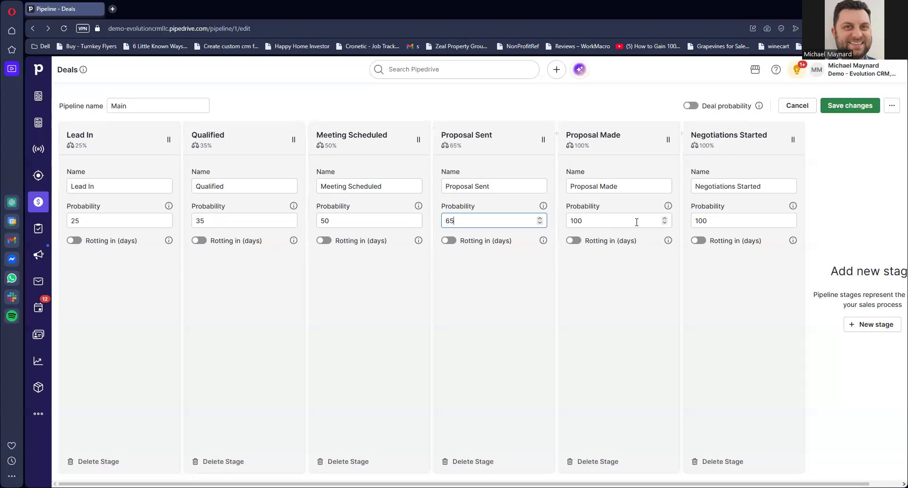
- Rename the Proposal Made stage to Negotiation and set its probability to 85
{"action": "left_click_drag", "start_coordinate": [634, 186], "coordinate": [543, 185]}
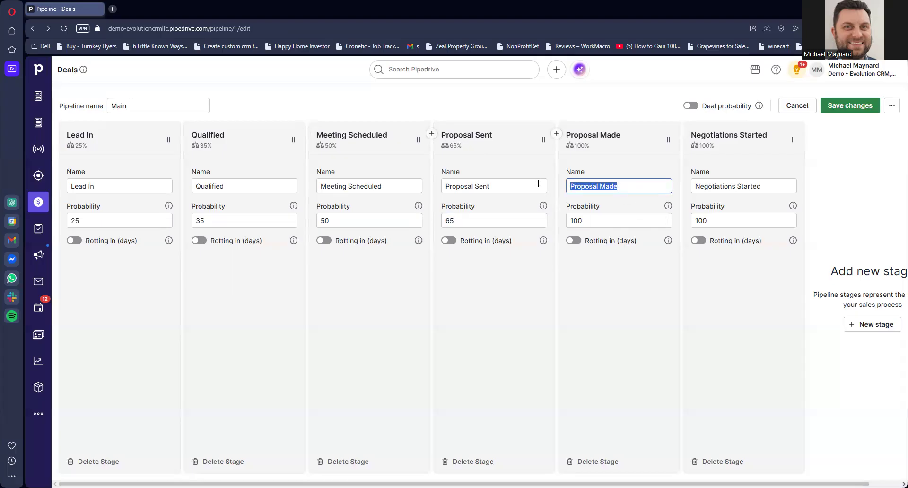
{"action": "type", "text": "Negotiation"}
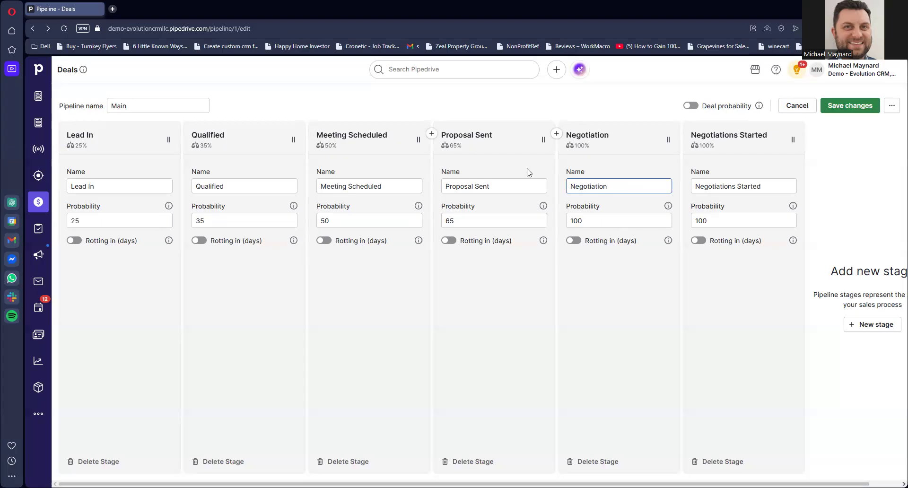
{"action": "left_click_drag", "start_coordinate": [591, 221], "coordinate": [562, 226]}
{"action": "type", "text": "85"}
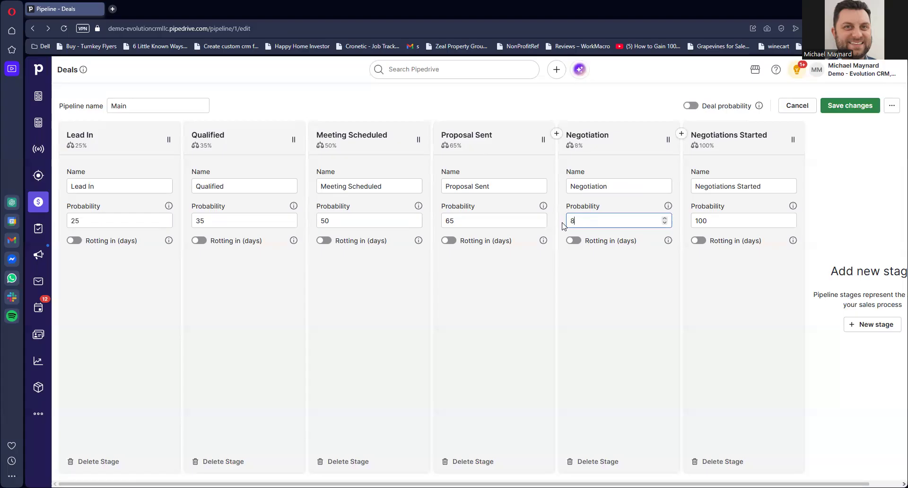
- Rename the last stage, Negotiations Started, to Closed/Won
{"action": "left_click", "coordinate": [761, 186]}
{"action": "left_click_drag", "start_coordinate": [762, 185], "coordinate": [655, 185]}
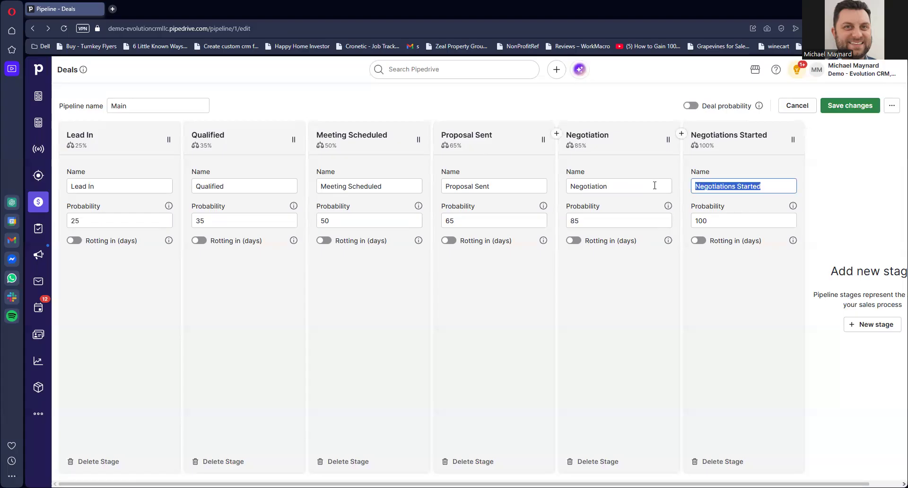
{"action": "type", "text": "C"}
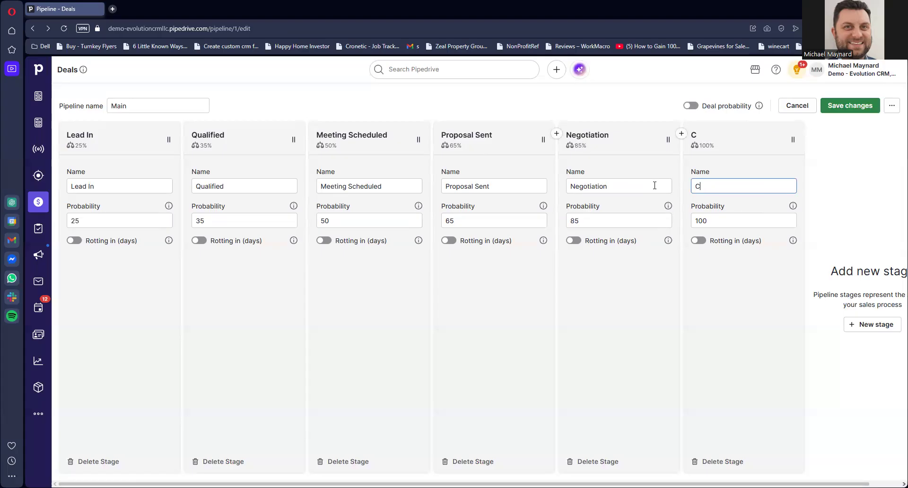
{"action": "type", "text": "losed/Won"}
{"action": "left_click", "coordinate": [711, 221]}
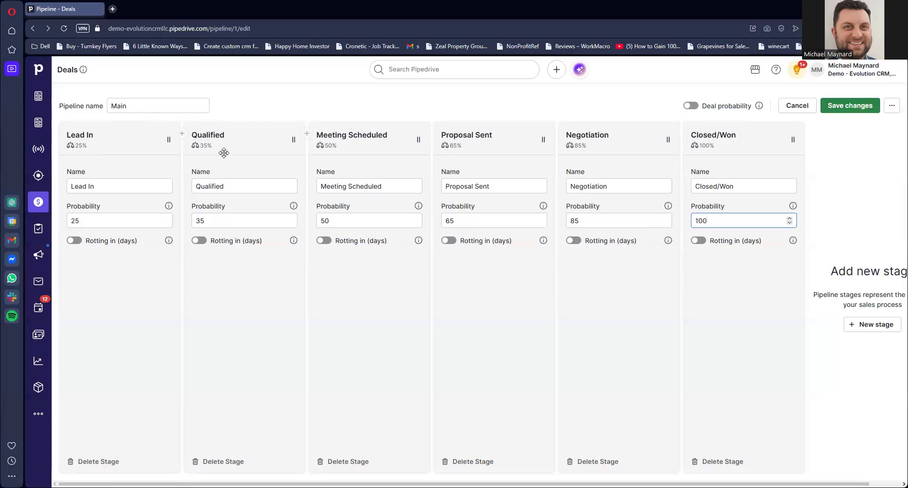
- Insert a new stage between Lead In and Qualified, name it Next Steps and set its probability to 30
{"action": "left_click", "coordinate": [182, 134]}
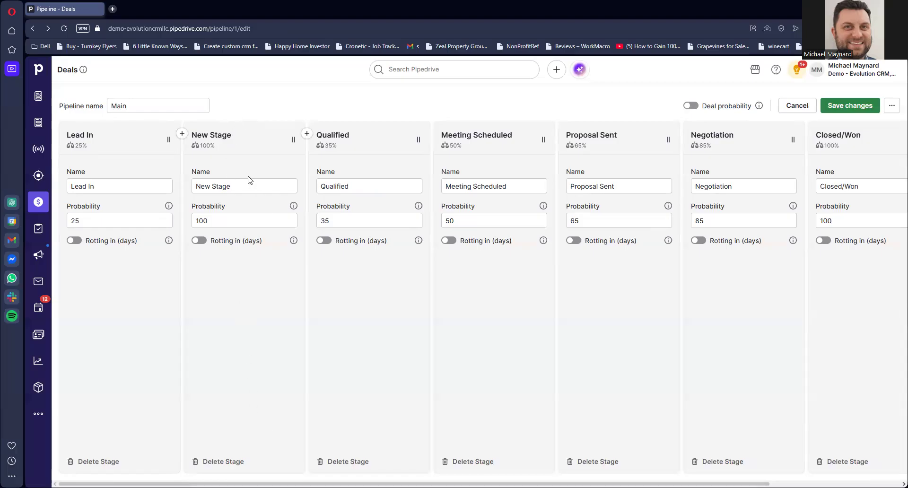
{"action": "left_click_drag", "start_coordinate": [247, 189], "coordinate": [193, 190]}
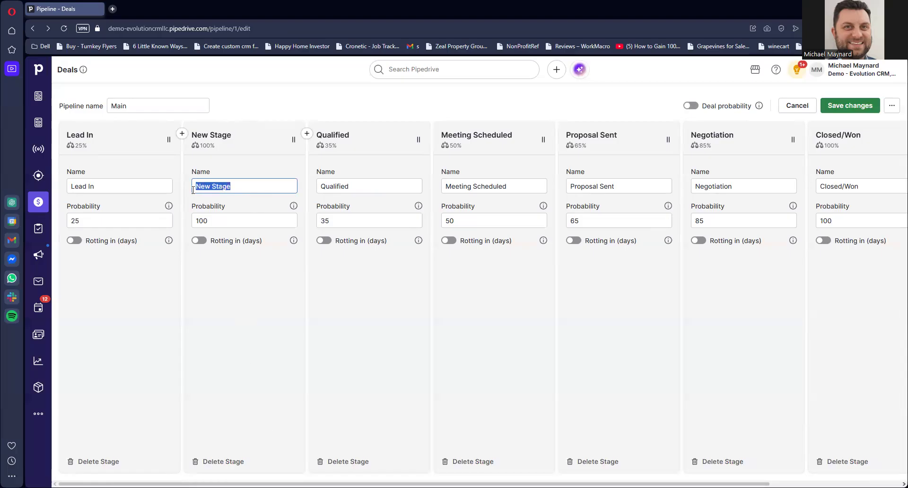
{"action": "type", "text": "Next Steps"}
{"action": "left_click_drag", "start_coordinate": [215, 221], "coordinate": [182, 224]}
{"action": "type", "text": "30"}
{"action": "left_click", "coordinate": [400, 340]}
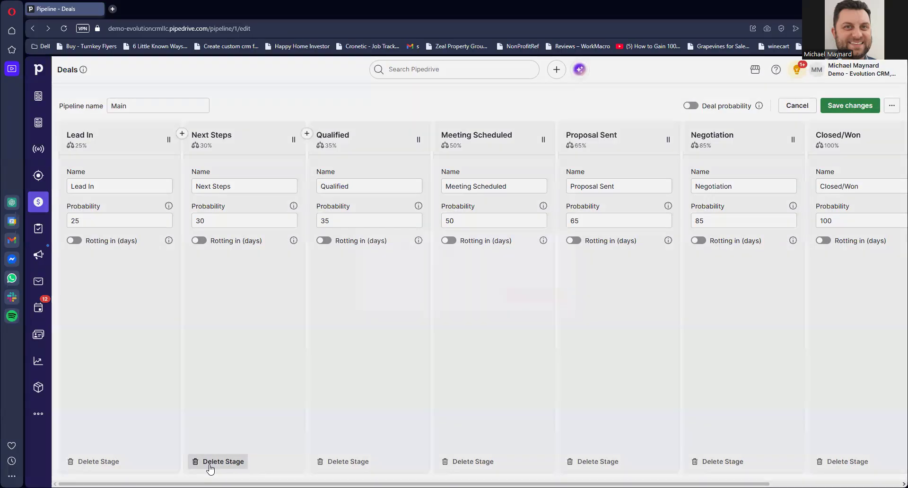
- Delete the Next Steps stage and save the changes to the Main pipeline
{"action": "left_click", "coordinate": [210, 467]}
{"action": "left_click", "coordinate": [556, 296]}
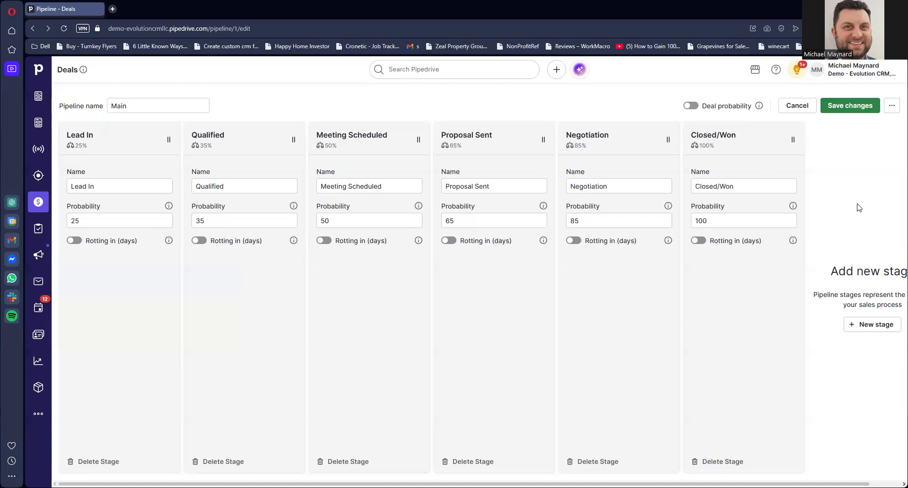
{"action": "left_click", "coordinate": [851, 111]}
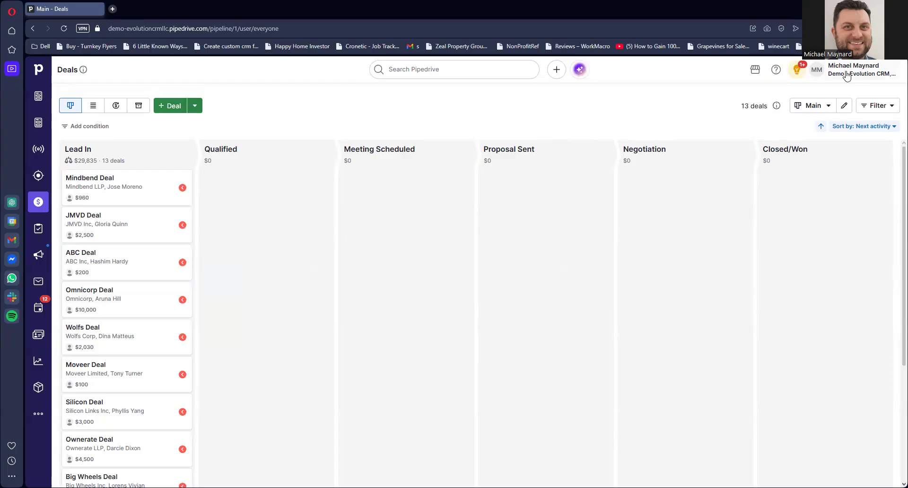
- Start creating a new pipeline from the deals view
{"action": "left_click", "coordinate": [828, 106]}
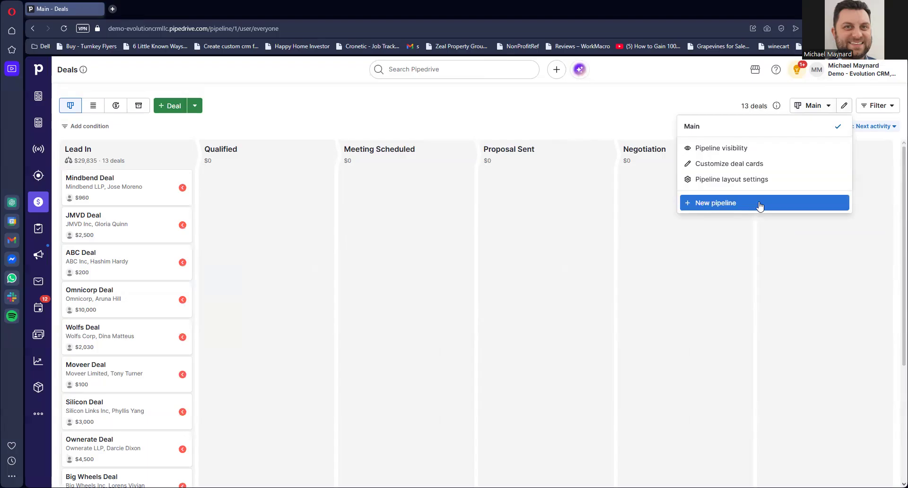
{"action": "left_click", "coordinate": [724, 84]}
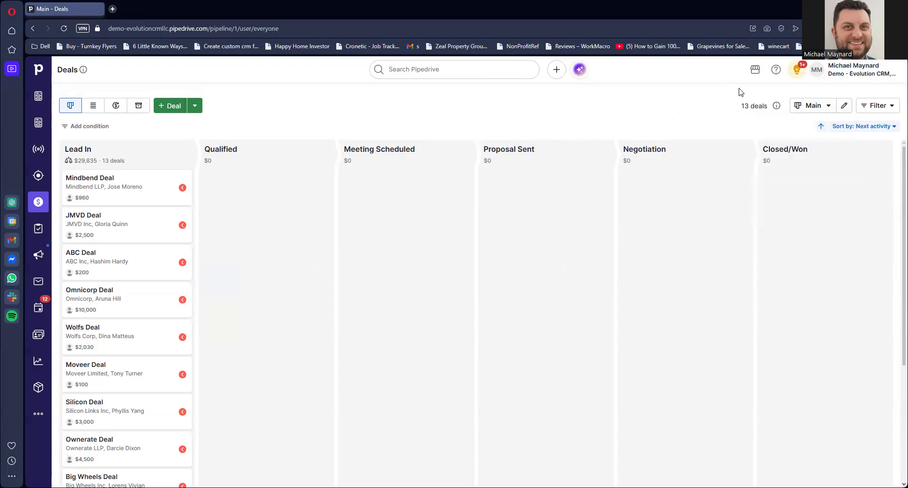
{"action": "left_click", "coordinate": [812, 106]}
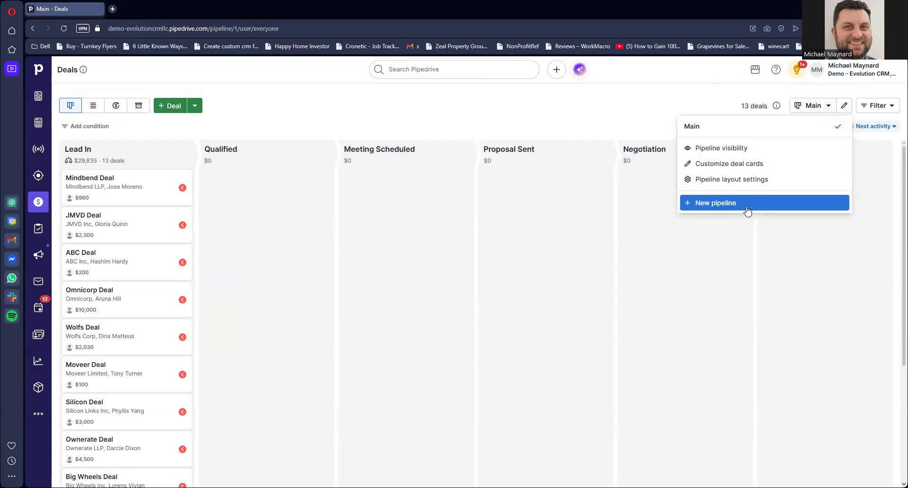
{"action": "left_click", "coordinate": [747, 210]}
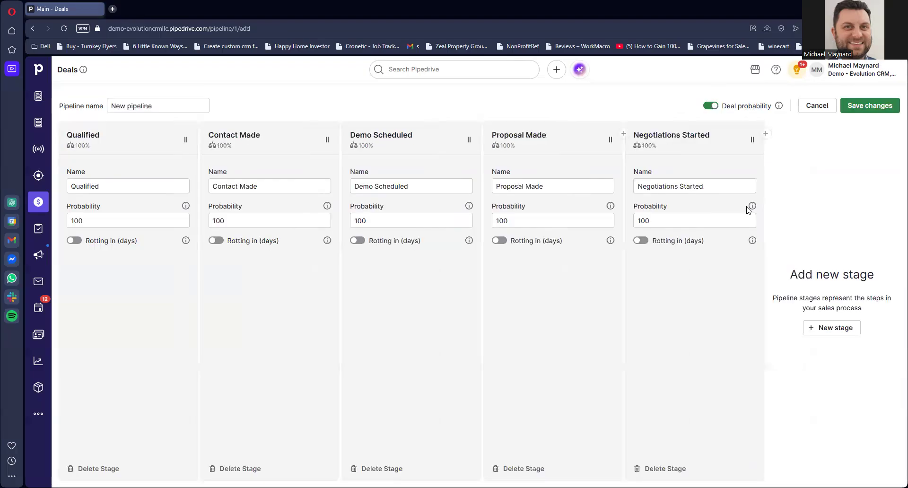